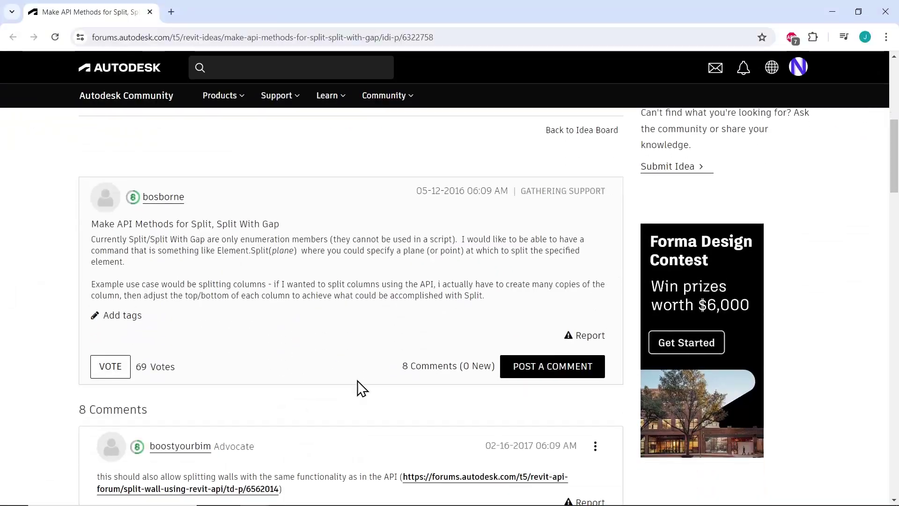
- Check the upper and lower column pieces around the beam, then clear the selection
scroll(358, 387, down, 12)
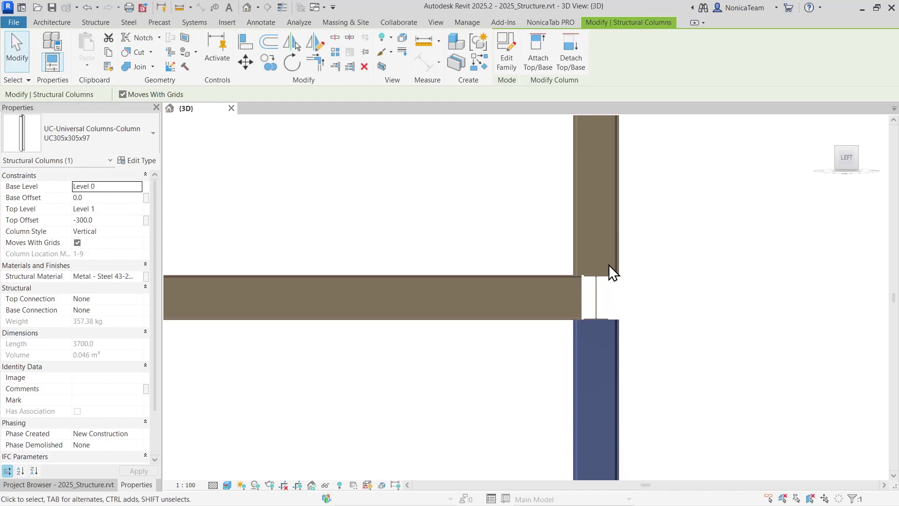
click(615, 263)
click(619, 336)
key(Escape)
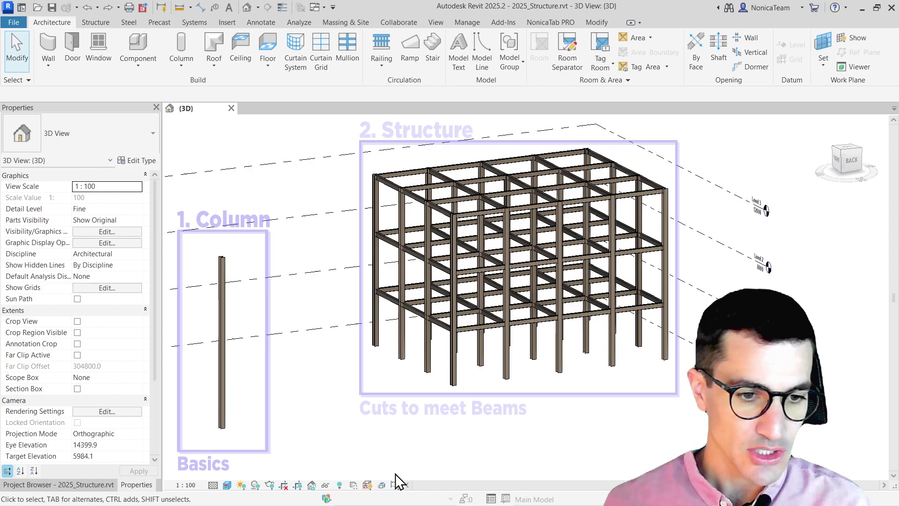
- Open NonicaTab PRO Split Columns and set the lone column as the column to split
middle_drag(325, 412, 498, 339)
scroll(384, 266, up, 3)
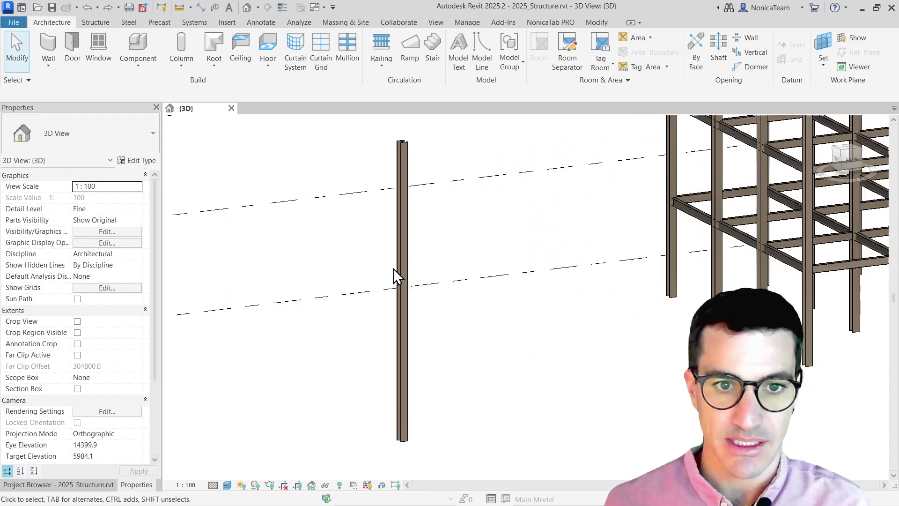
click(547, 21)
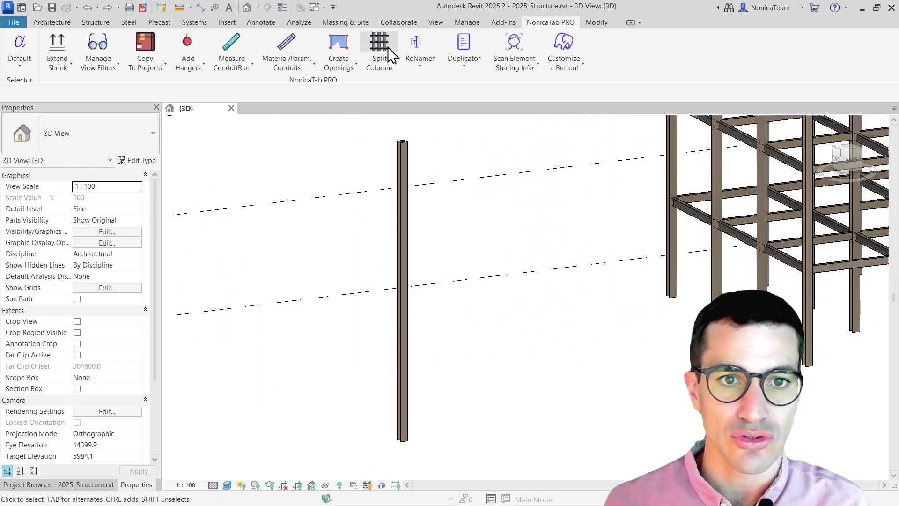
drag(394, 214, 222, 139)
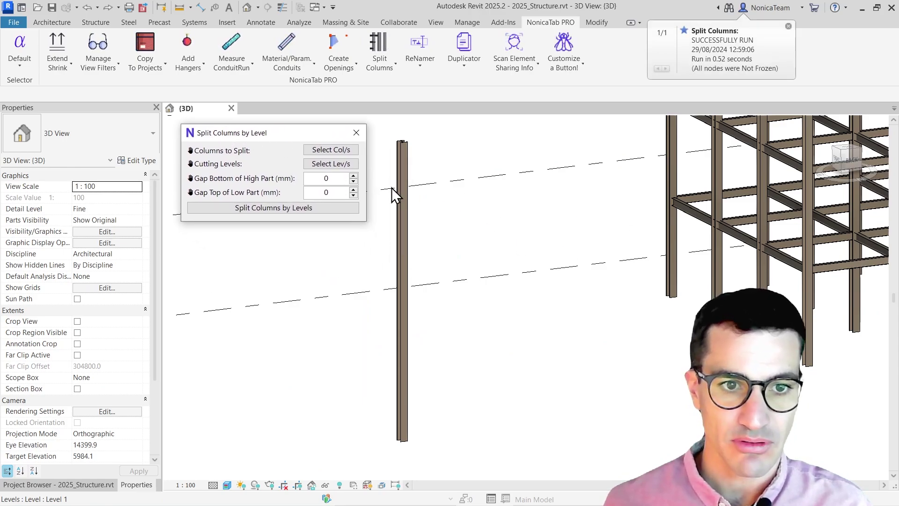
click(338, 152)
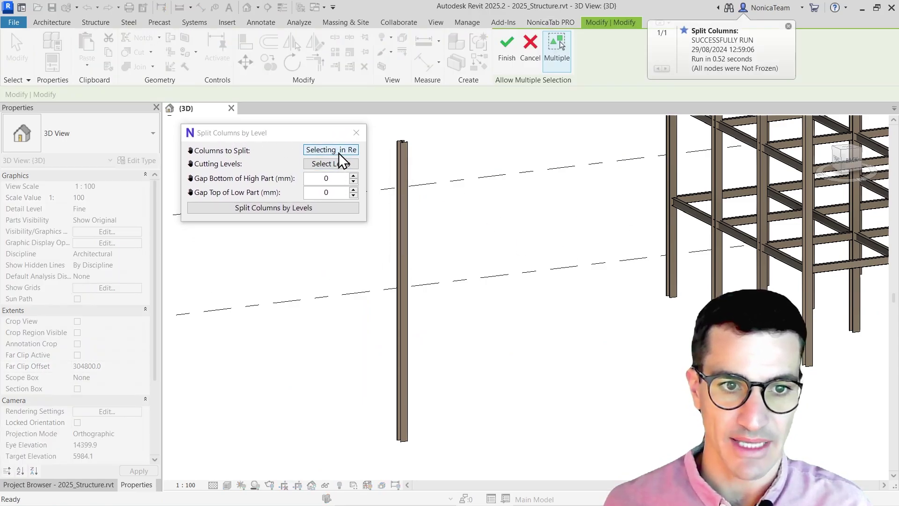
click(402, 171)
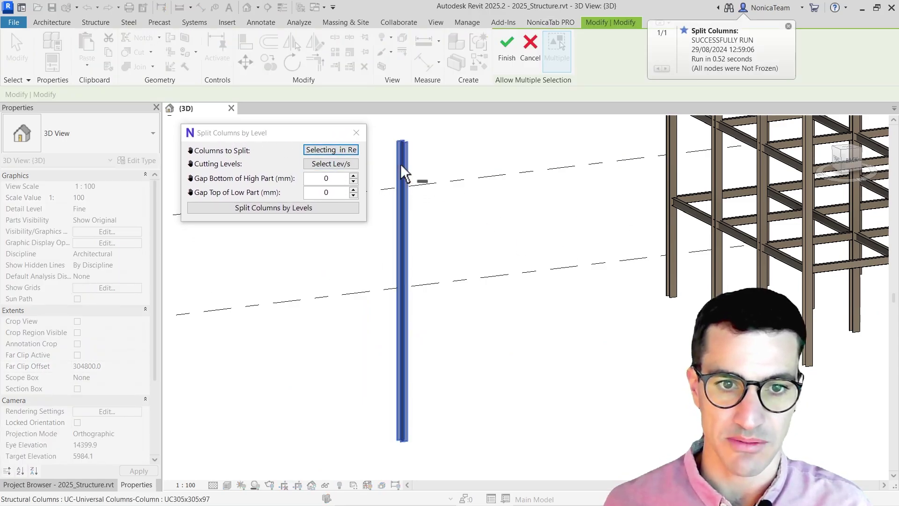
click(507, 65)
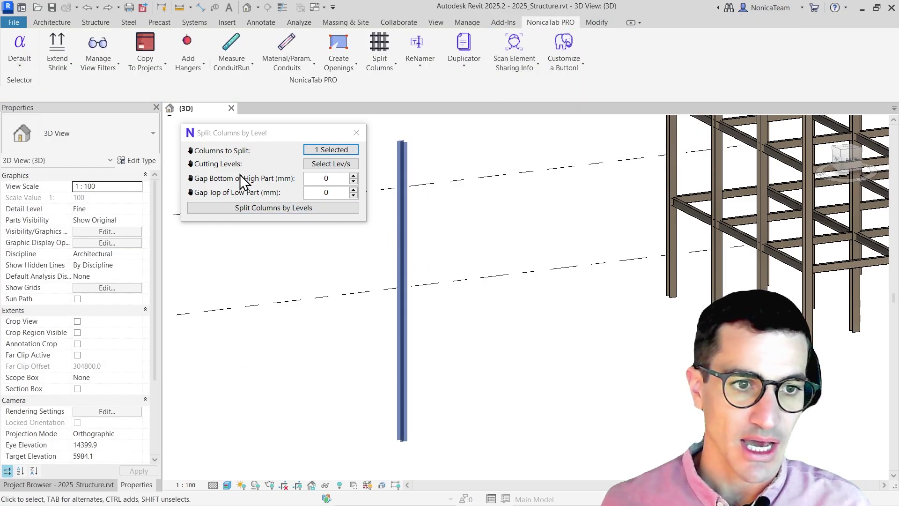
- Box-select all four levels as cutting levels, then view the frame in back elevation
click(334, 165)
scroll(656, 247, down, 4)
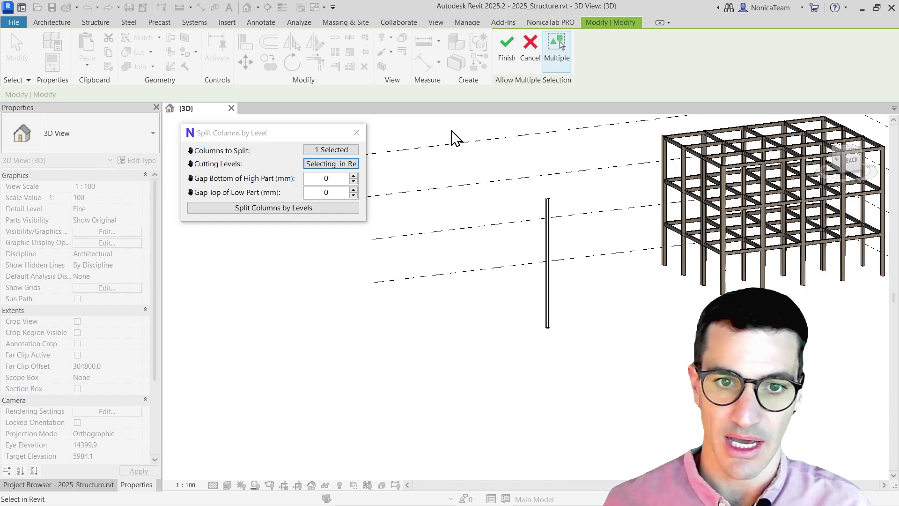
drag(466, 133, 443, 352)
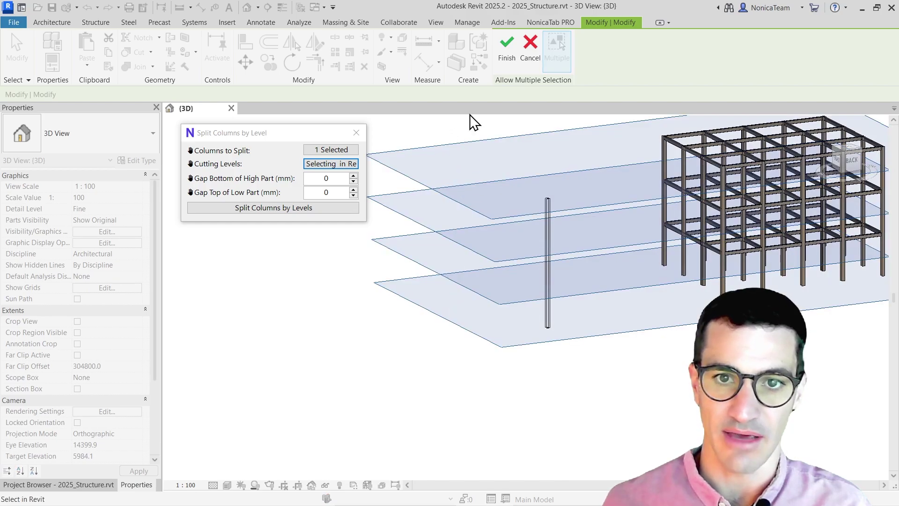
click(507, 51)
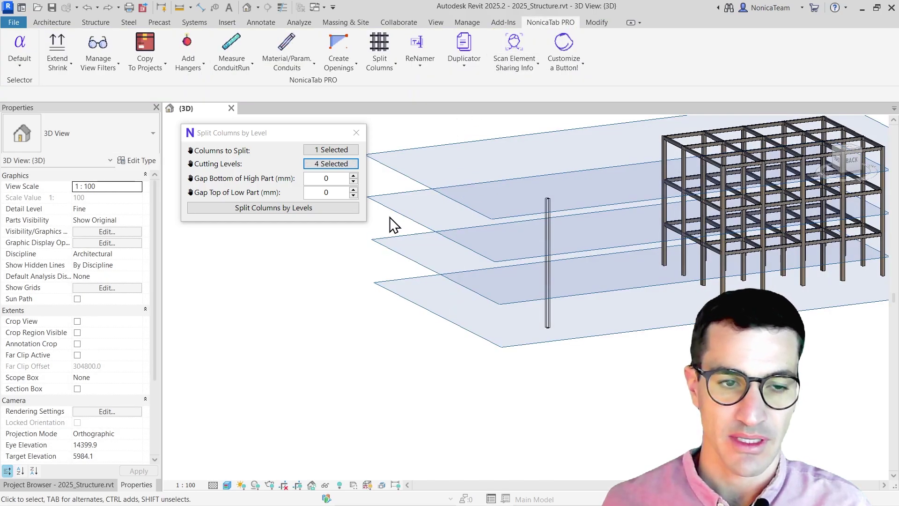
click(853, 159)
scroll(506, 282, up, 3)
scroll(412, 314, up, 5)
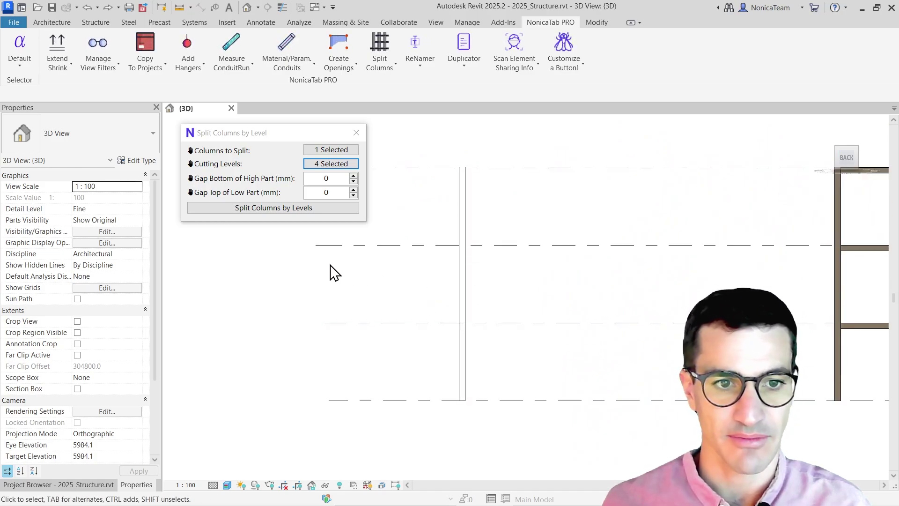
scroll(328, 271, up, 1)
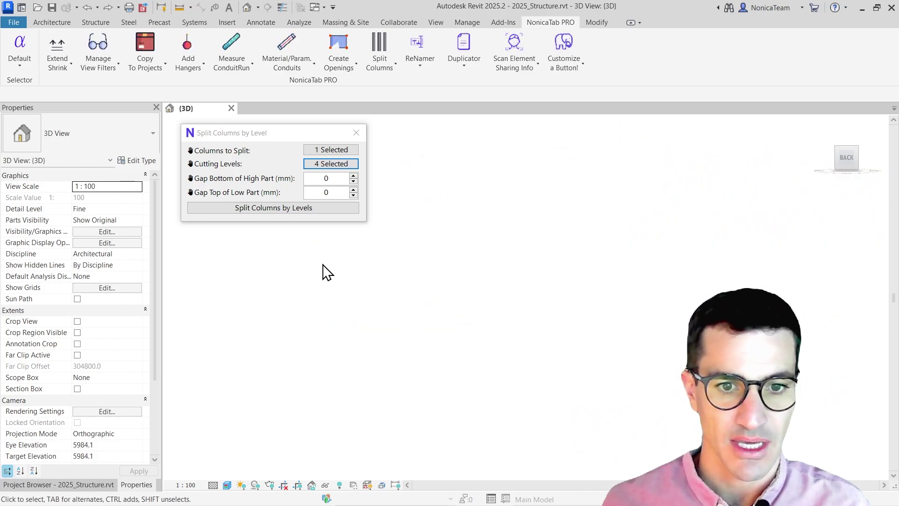
- Split the lone column at the levels with 0 mm gaps and check each piece's base and top levels
click(297, 210)
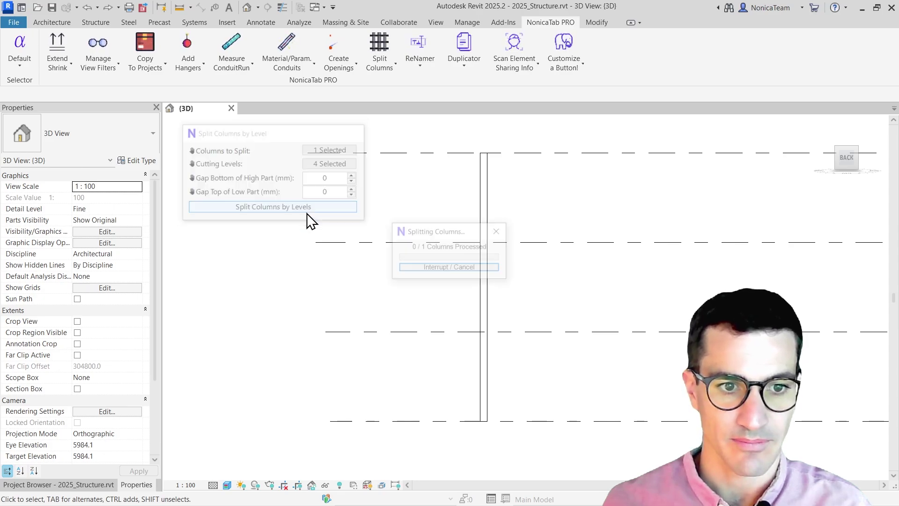
click(488, 217)
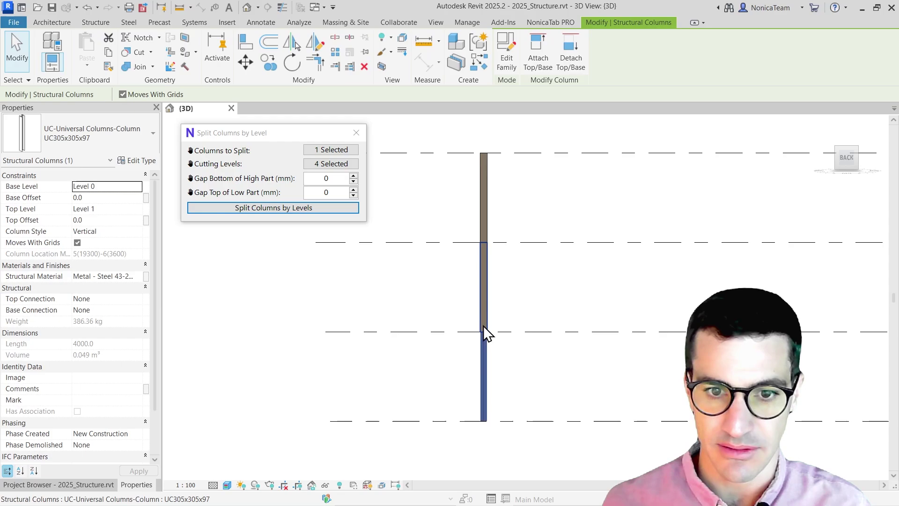
click(485, 236)
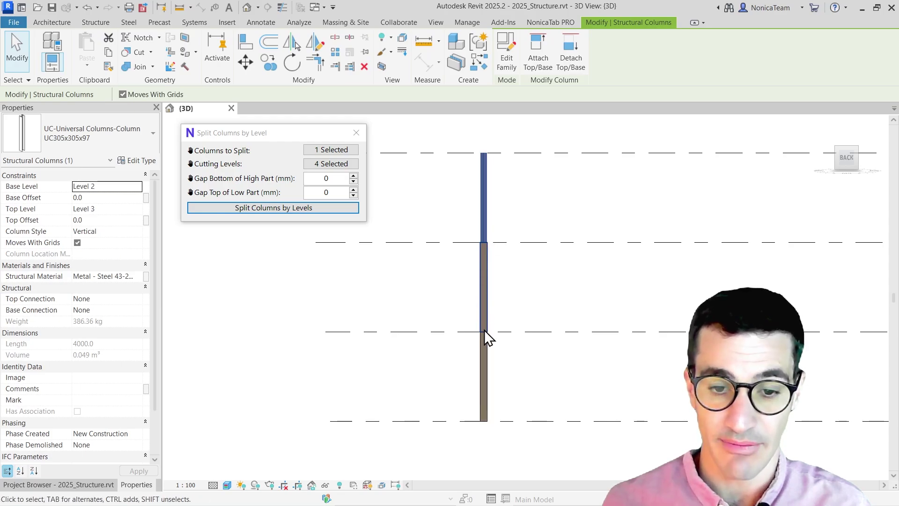
key(Escape)
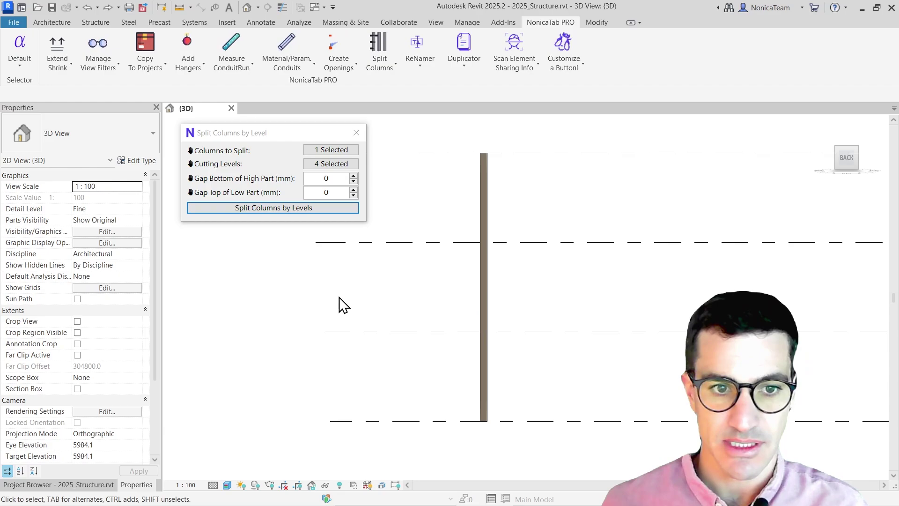
- Change both gap values to 100 mm and rerun the level split on the lone column
drag(265, 128, 254, 140)
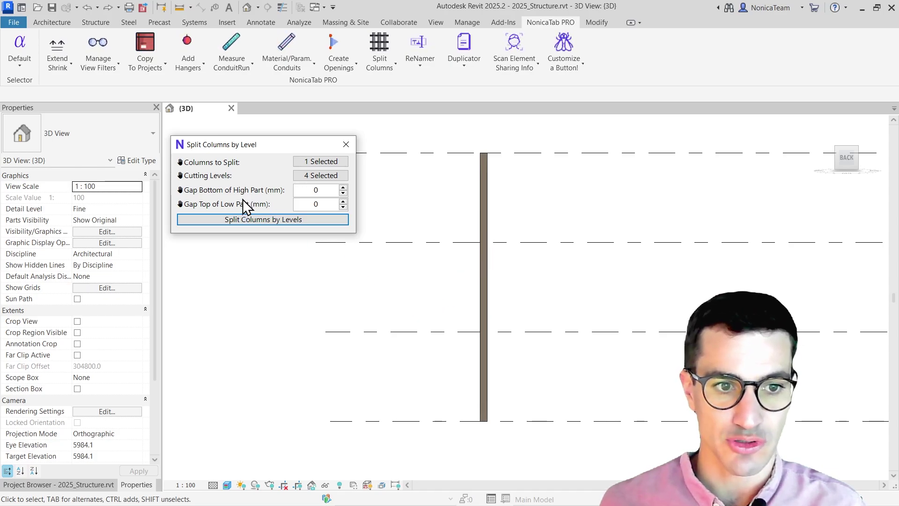
double_click(297, 191)
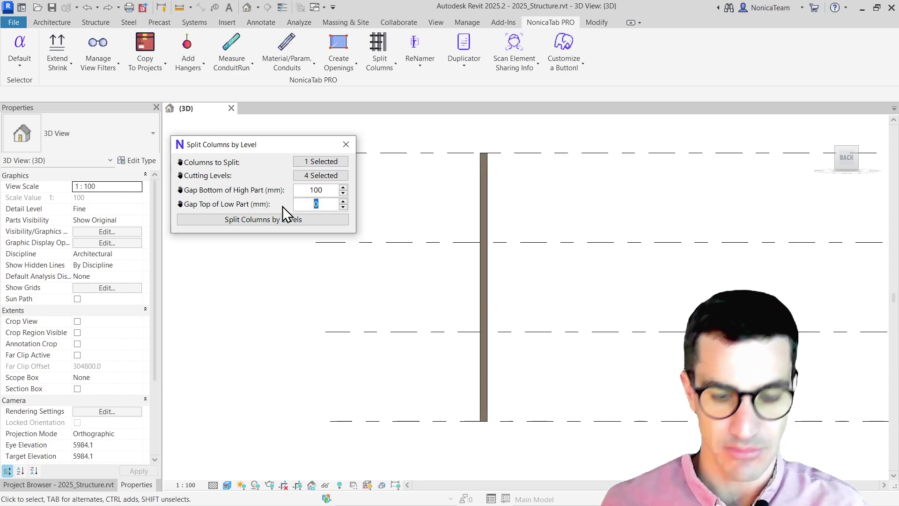
text(100)
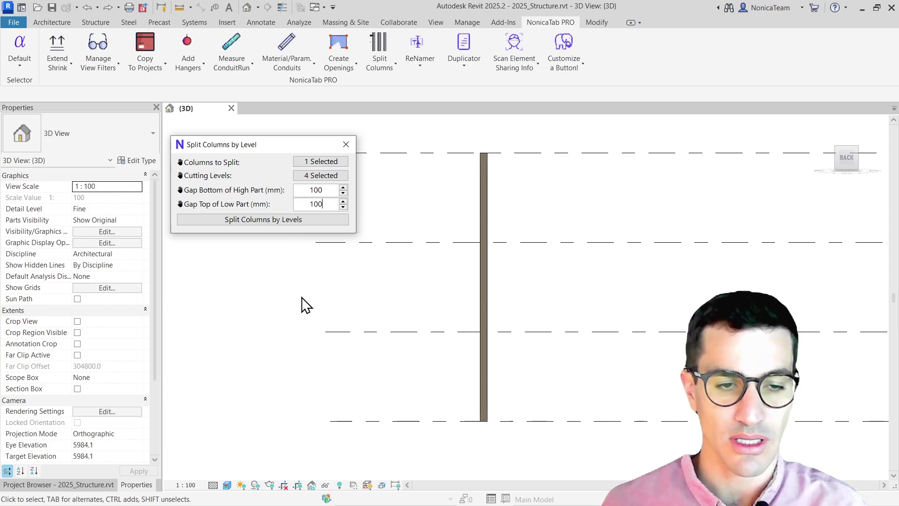
click(266, 221)
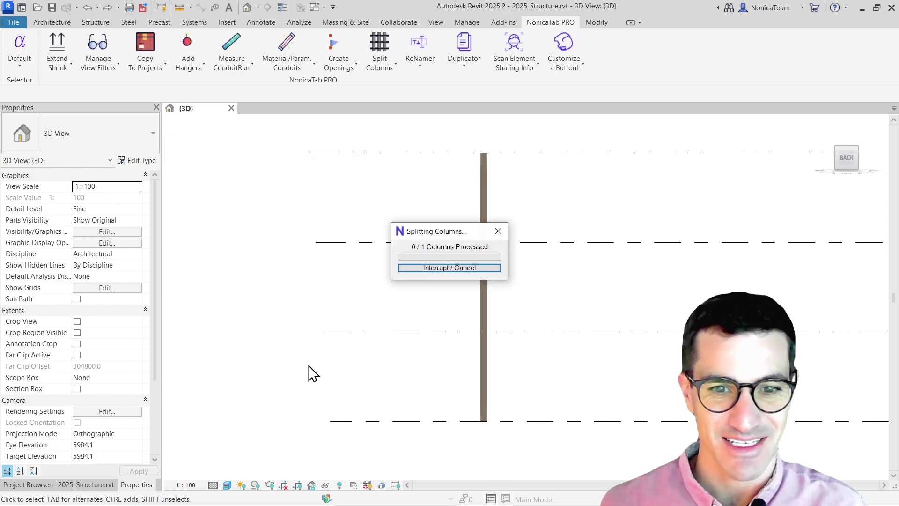
- Zoom in on the 100 mm gap in the split column, then zoom out and pan to show the frame
scroll(476, 255, up, 4)
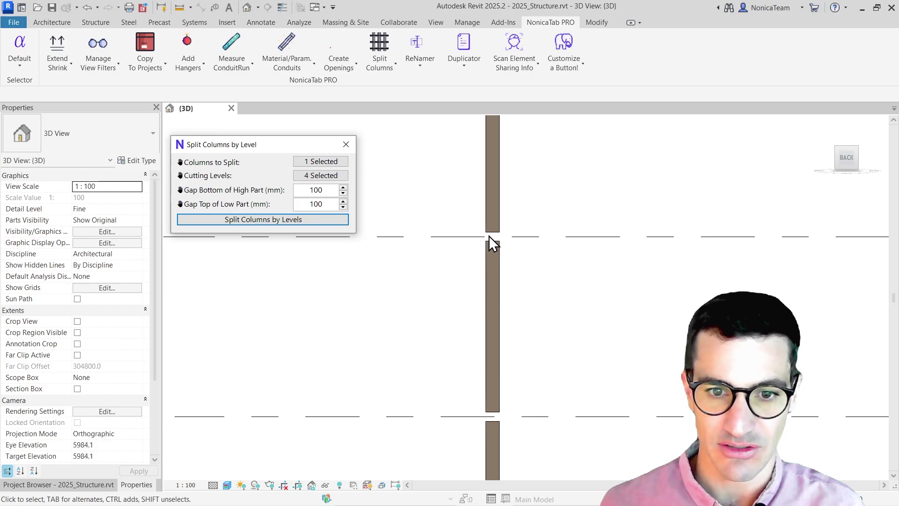
scroll(487, 234, up, 4)
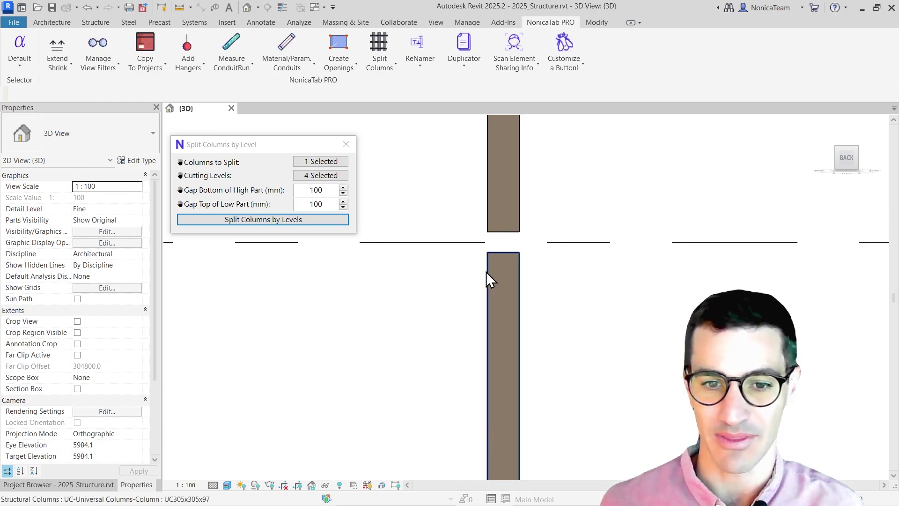
scroll(497, 257, down, 3)
scroll(461, 255, down, 4)
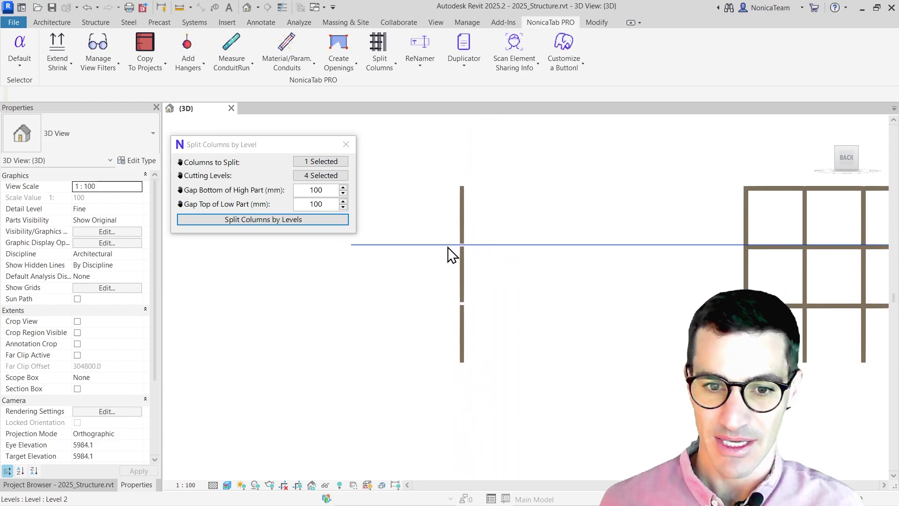
middle_drag(654, 287, 394, 300)
scroll(639, 279, up, 1)
scroll(716, 263, up, 2)
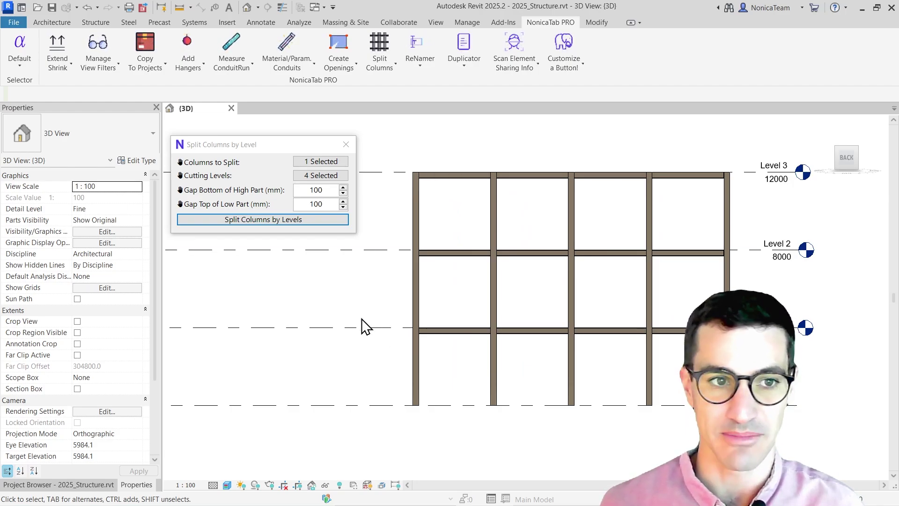
- Pick all 20 frame columns to split and window-select the four levels as cutting levels
click(314, 160)
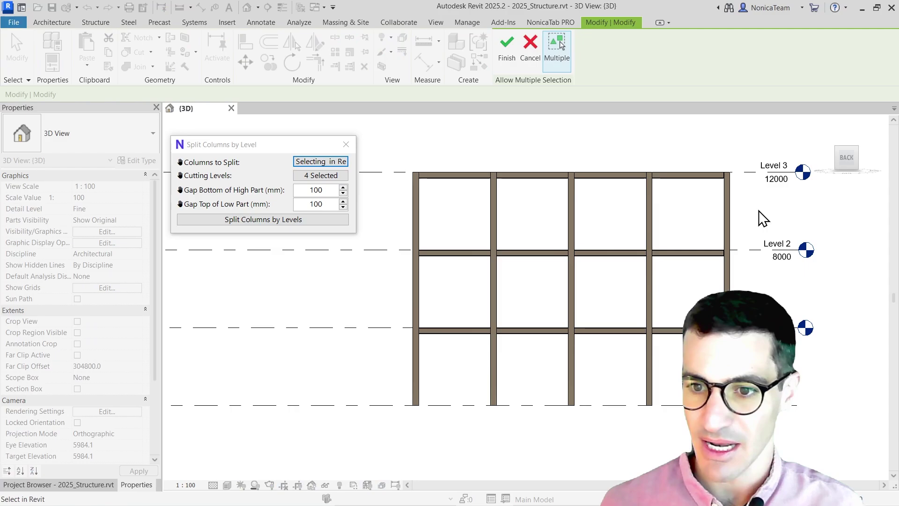
click(515, 60)
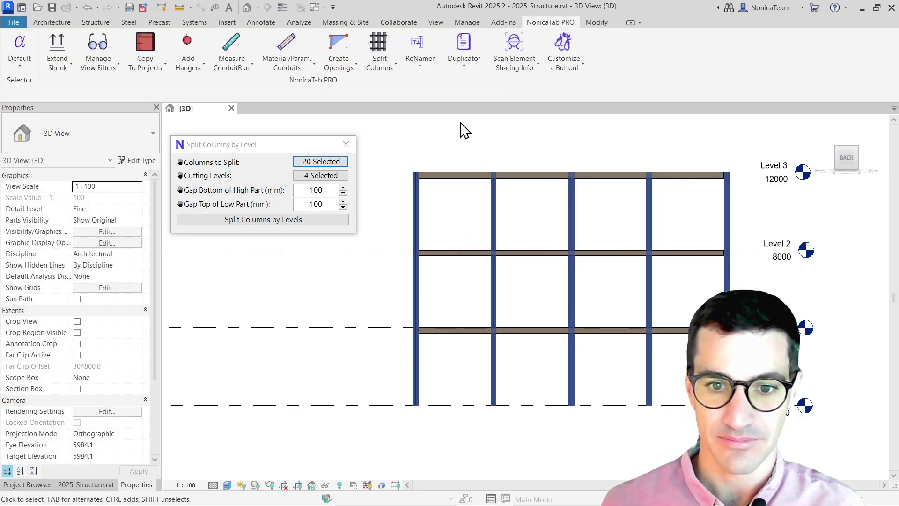
click(340, 175)
drag(388, 140, 373, 445)
click(506, 52)
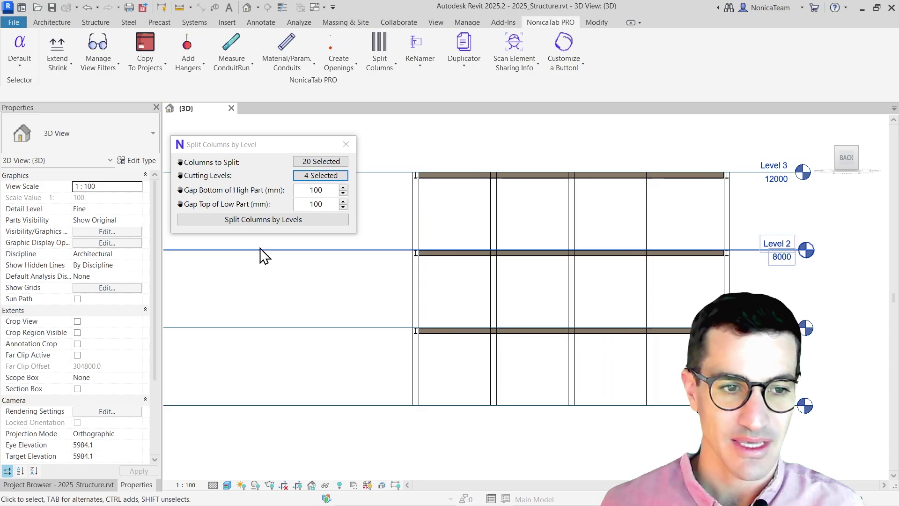
scroll(400, 260, up, 2)
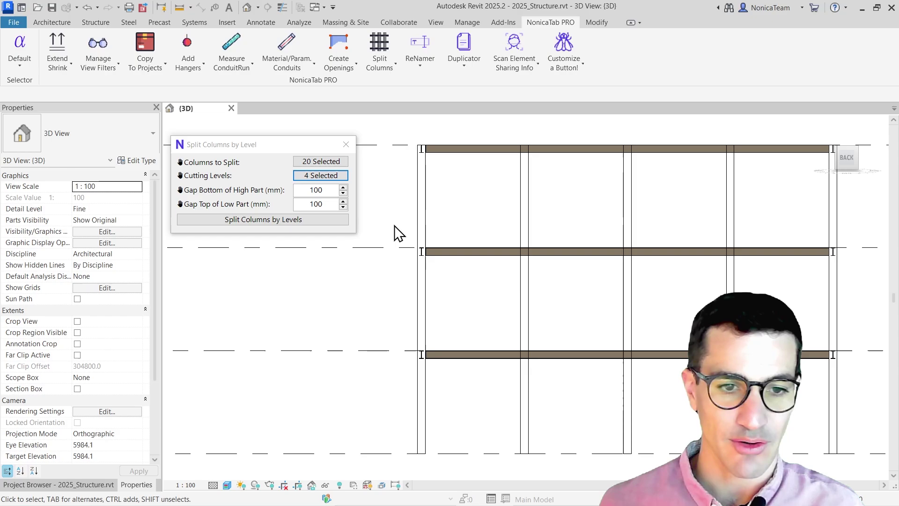
scroll(426, 264, up, 4)
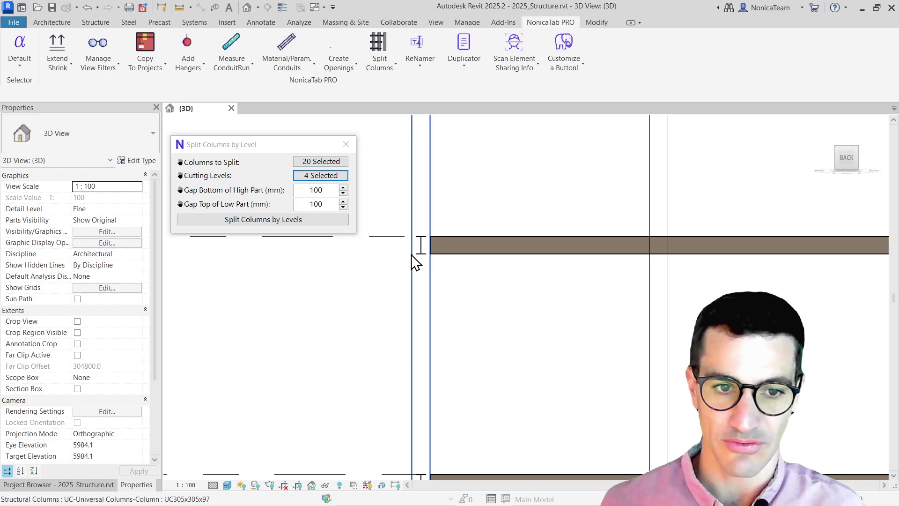
- Read the UB305x165x40 beam depth, then set the gaps to -305 mm (high part) and 305 mm (low part)
click(450, 248)
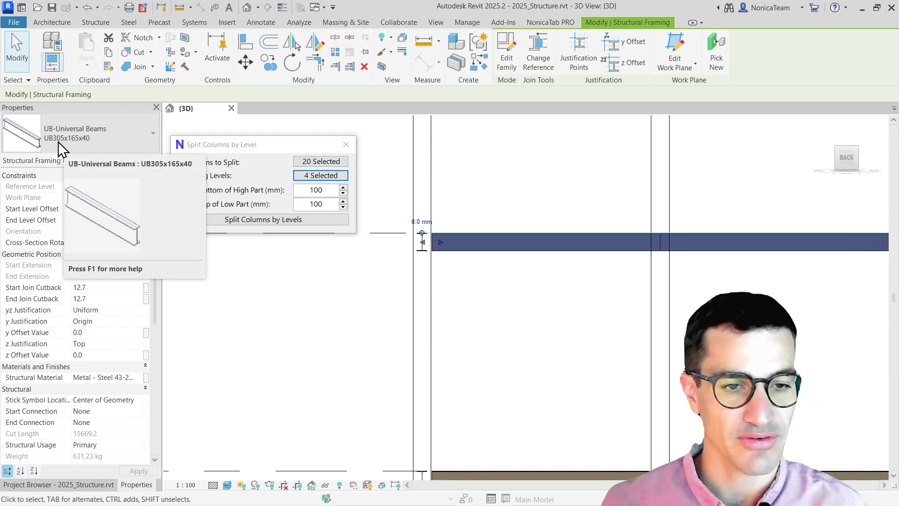
click(317, 319)
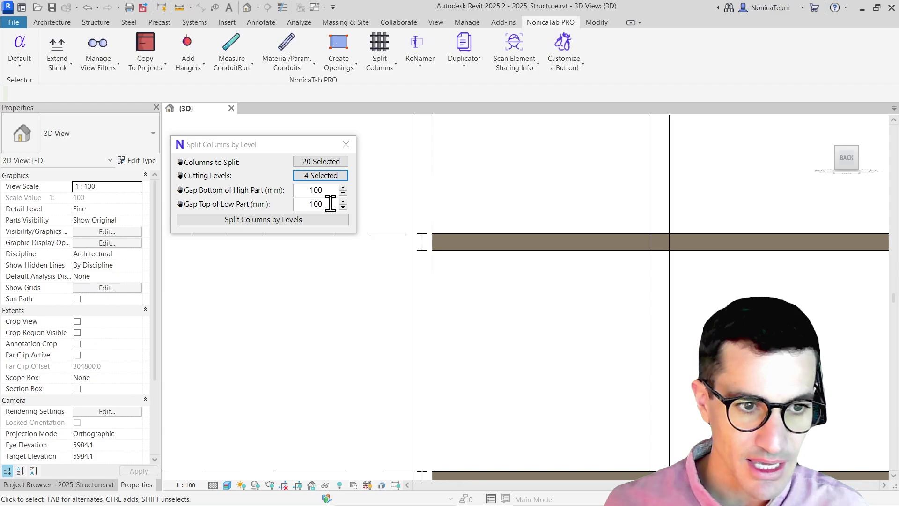
drag(331, 204, 297, 204)
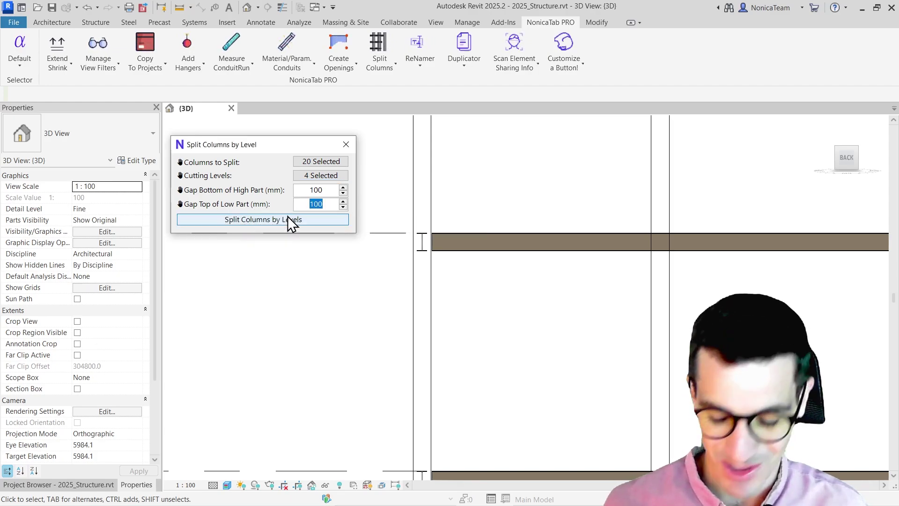
text(305)
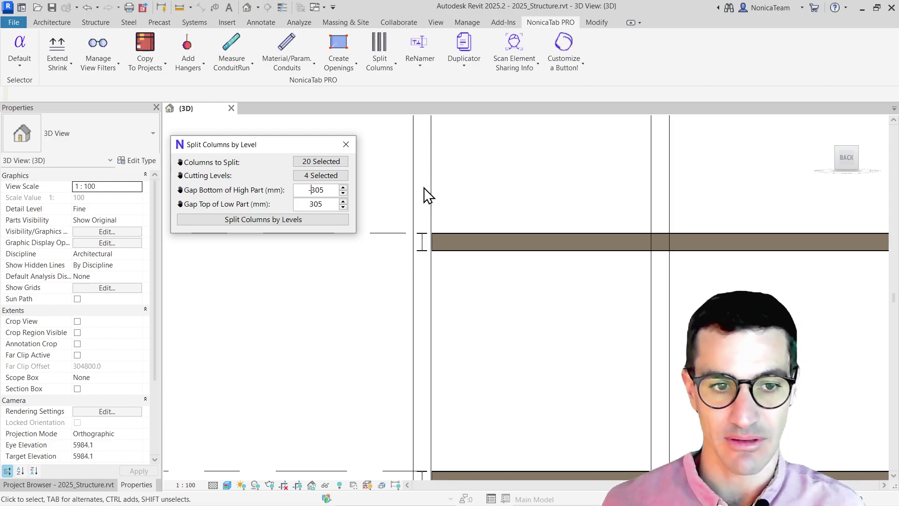
scroll(438, 192, down, 3)
- Split all 20 columns at the four levels using the 305 mm beam-depth offsets
middle_drag(749, 250, 693, 281)
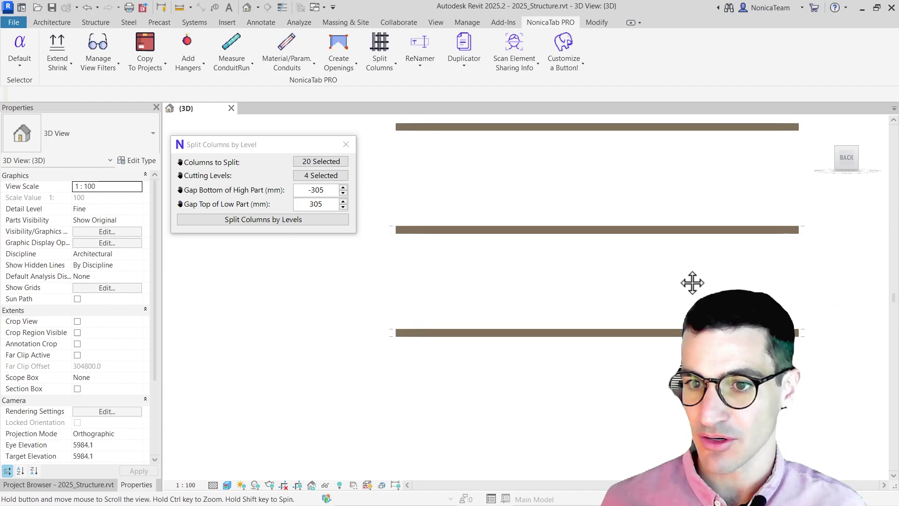
scroll(647, 287, down, 2)
click(308, 220)
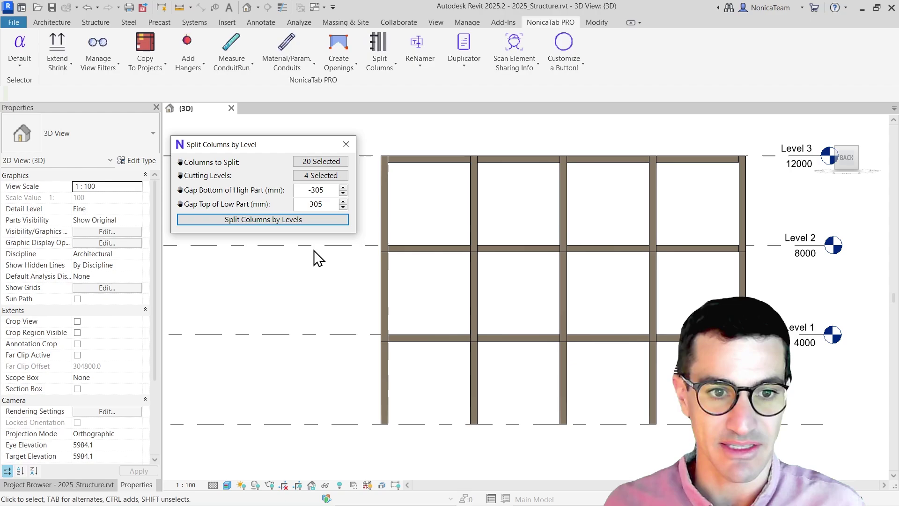
scroll(357, 263, up, 3)
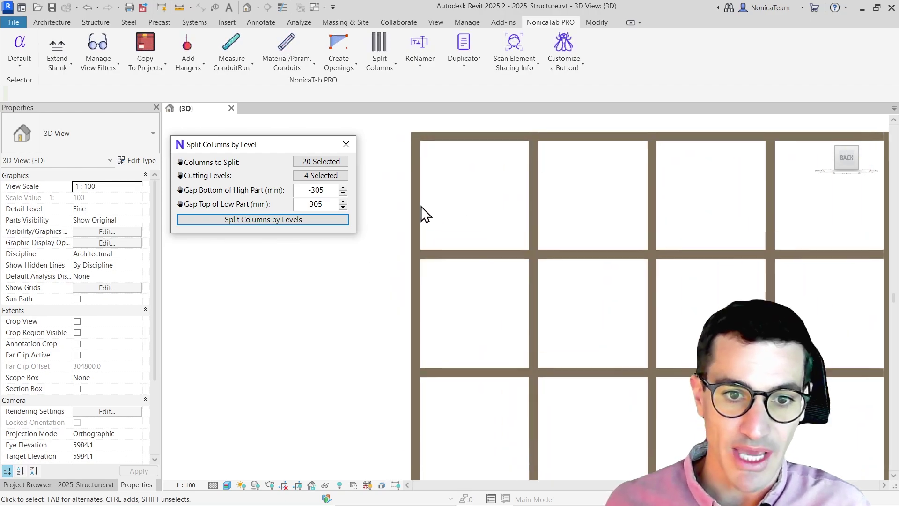
- Inspect the split pieces, e.g. a Level 2–Level 3 column with -305 mm base offset, 4305 mm long
click(411, 287)
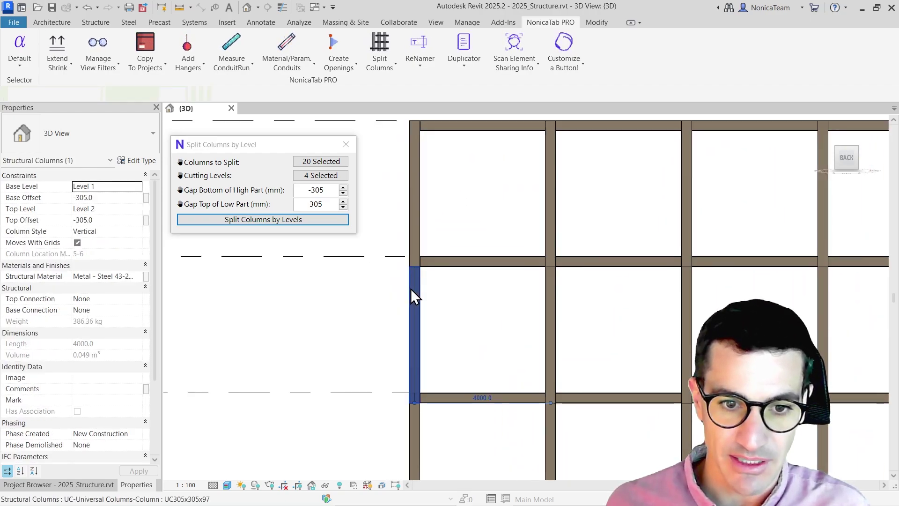
scroll(534, 239, down, 6)
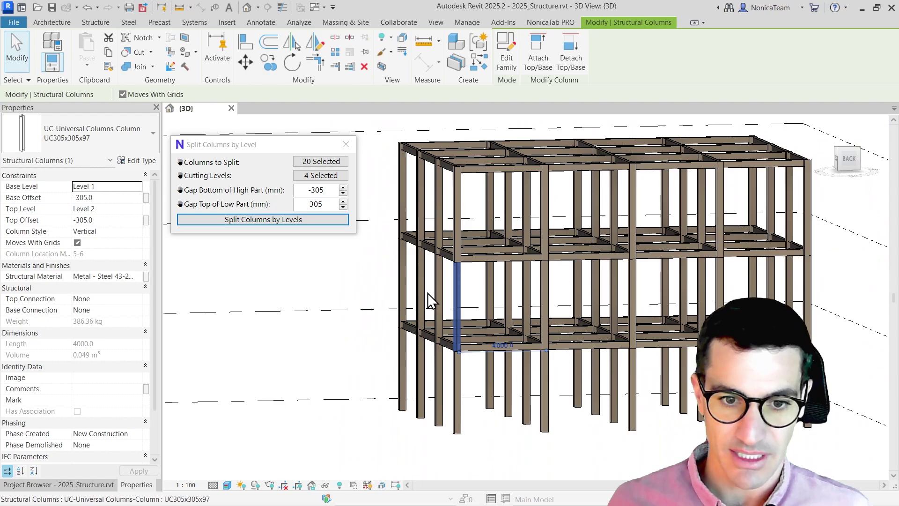
scroll(436, 295, up, 3)
click(439, 296)
scroll(417, 243, down, 3)
key(Escape)
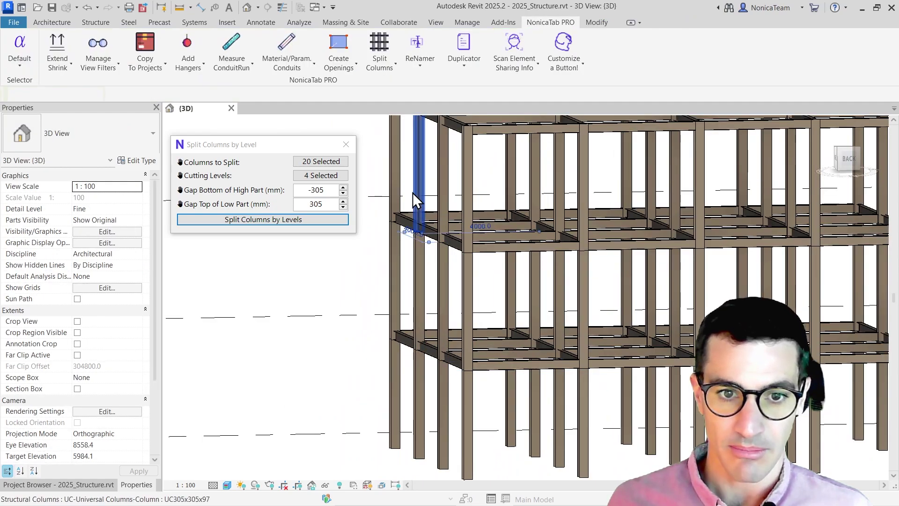
click(413, 192)
scroll(445, 231, up, 5)
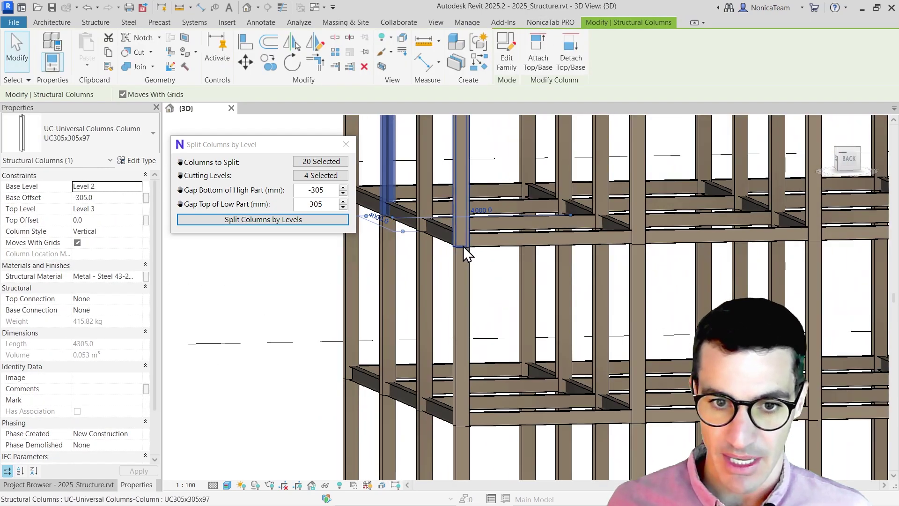
key(Escape)
click(464, 246)
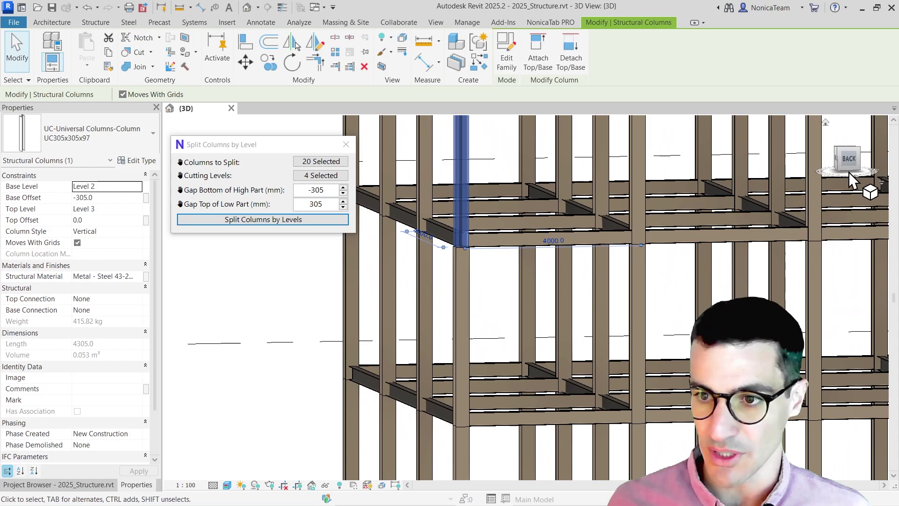
click(849, 159)
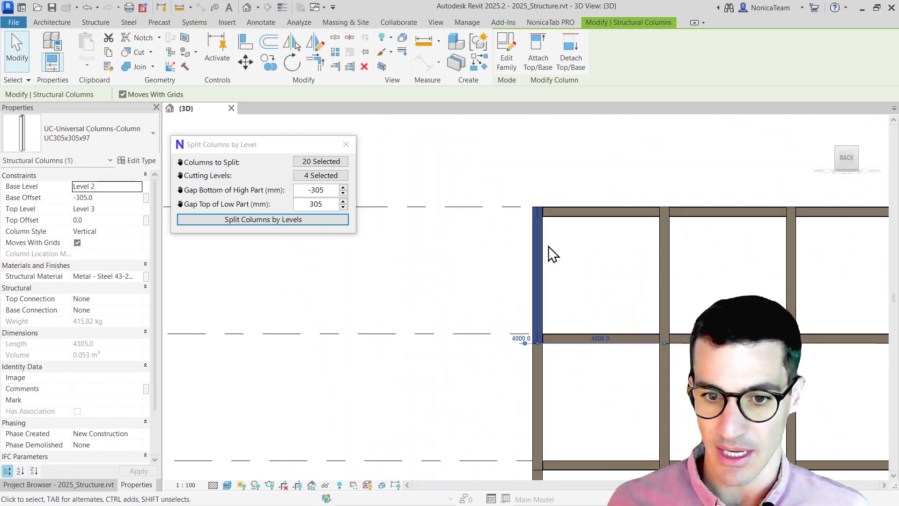
scroll(544, 328, down, 4)
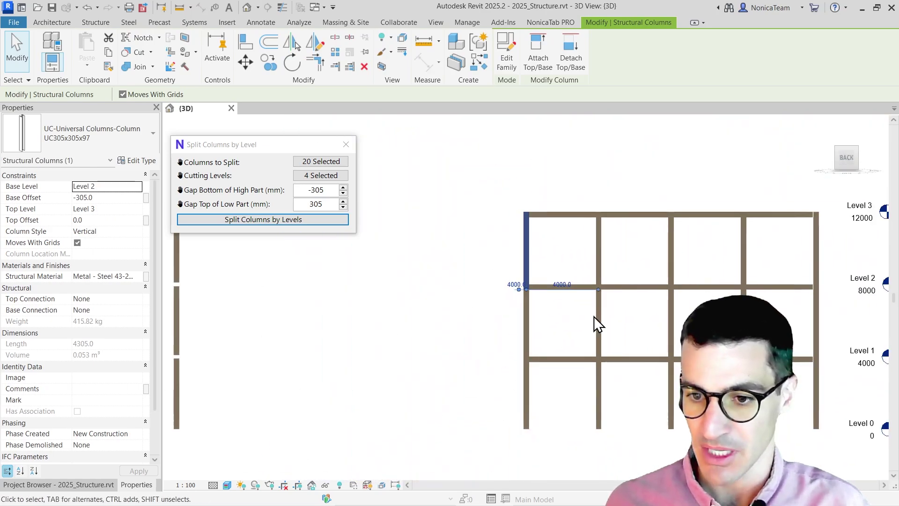
middle_drag(740, 343, 670, 336)
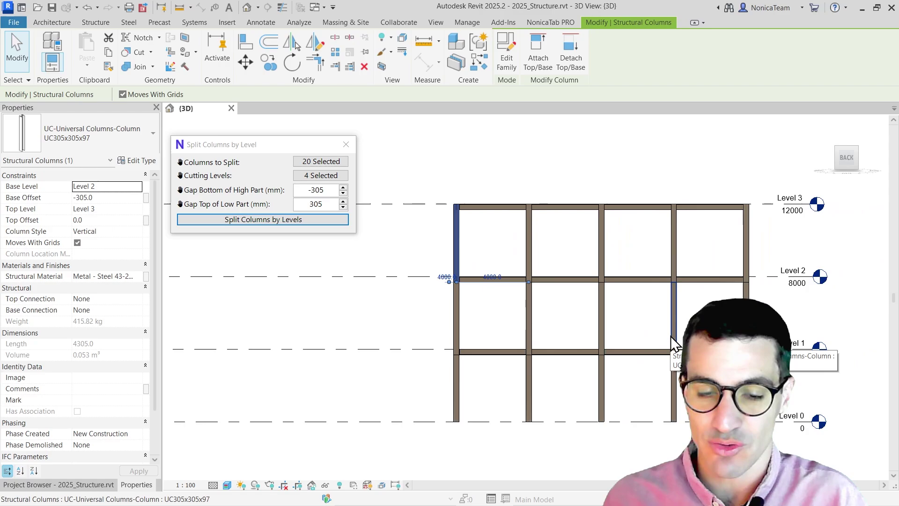